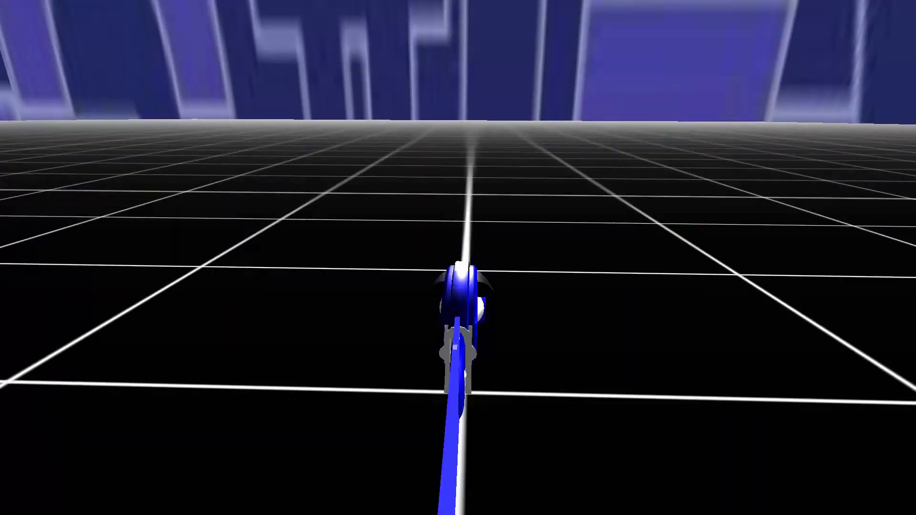
Open the Programmes folder and the CHITUBOX V1.6.1 folder to reach the slicer
{"action": "key", "text": "c"}
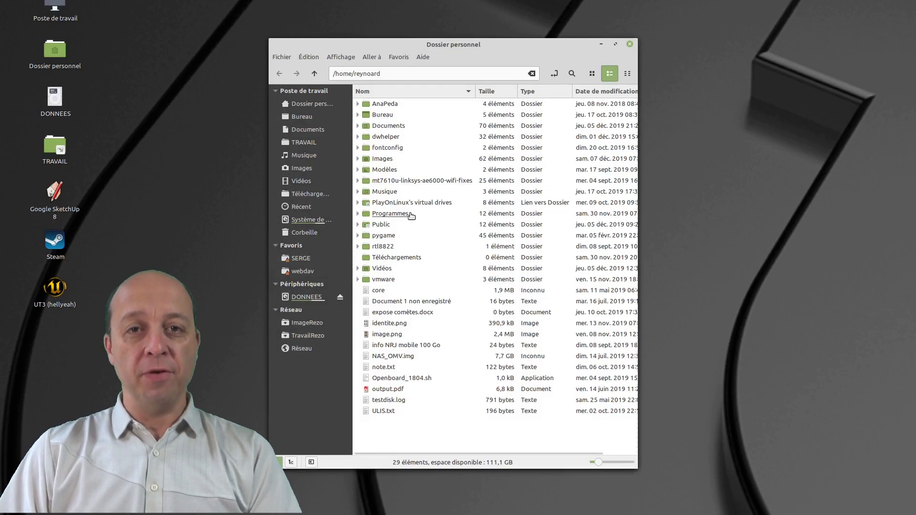
{"action": "double_click", "coordinate": [410, 216]}
{"action": "double_click", "coordinate": [540, 157]}
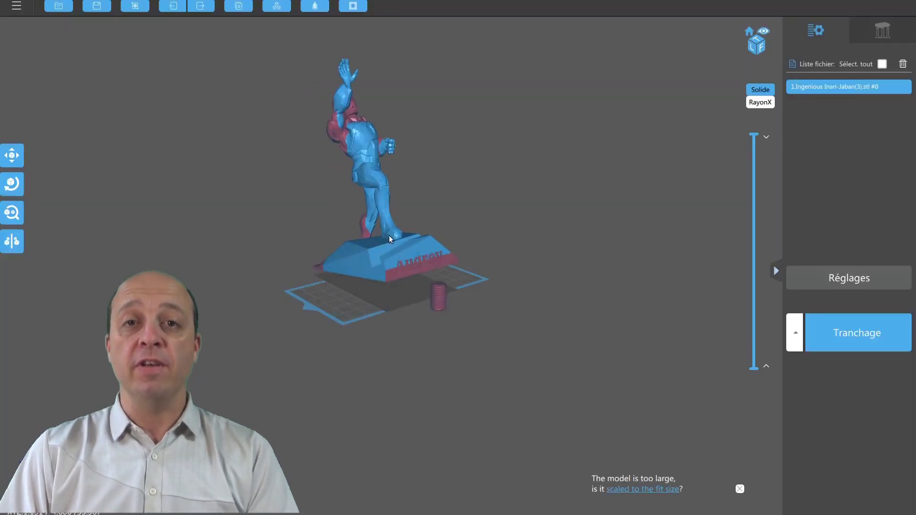
Slice the statue rotated -90° around Z and preview the slice layers
{"action": "left_click", "coordinate": [10, 188]}
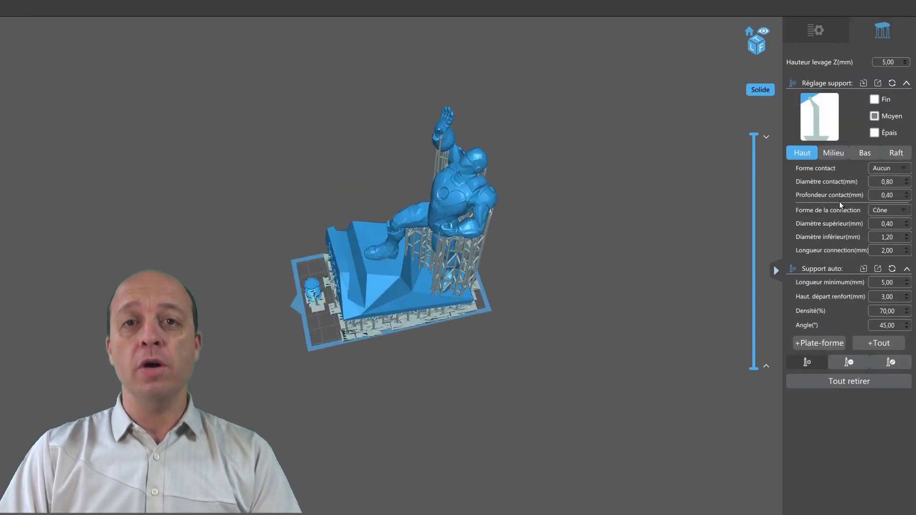
{"action": "left_click", "coordinate": [815, 30]}
{"action": "left_click", "coordinate": [868, 336]}
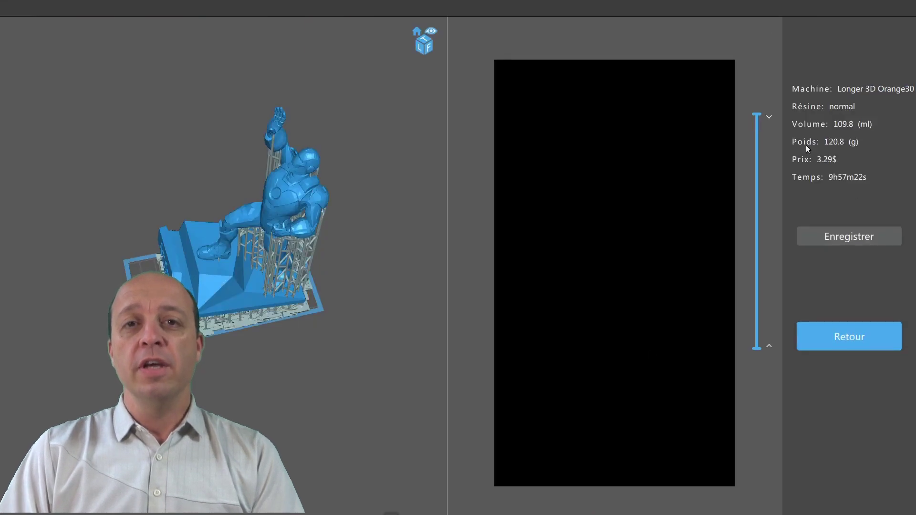
{"action": "mouse_move", "coordinate": [757, 116]}
{"action": "left_mouse_down"}
{"action": "mouse_move", "coordinate": [756, 228]}
{"action": "mouse_move", "coordinate": [757, 115]}
{"action": "left_mouse_up"}
Save the sliced file as Ironholder in Documents\Impression 3D
{"action": "left_click", "coordinate": [835, 236]}
{"action": "left_click", "coordinate": [335, 179]}
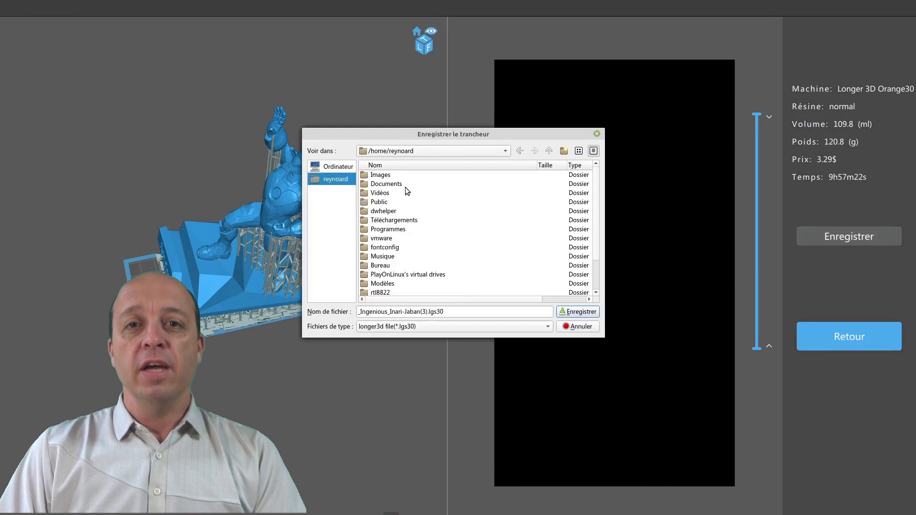
{"action": "double_click", "coordinate": [391, 185]}
{"action": "double_click", "coordinate": [390, 176]}
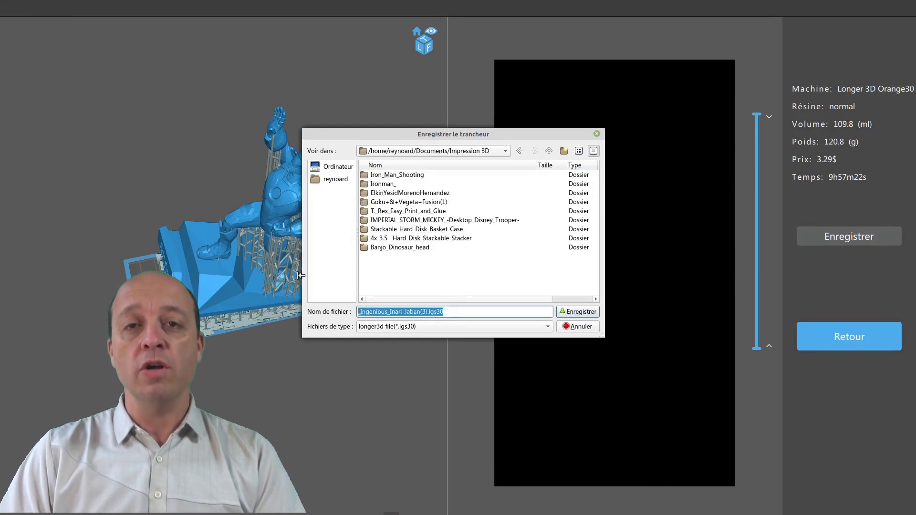
{"action": "type", "text": "Irobhol"}
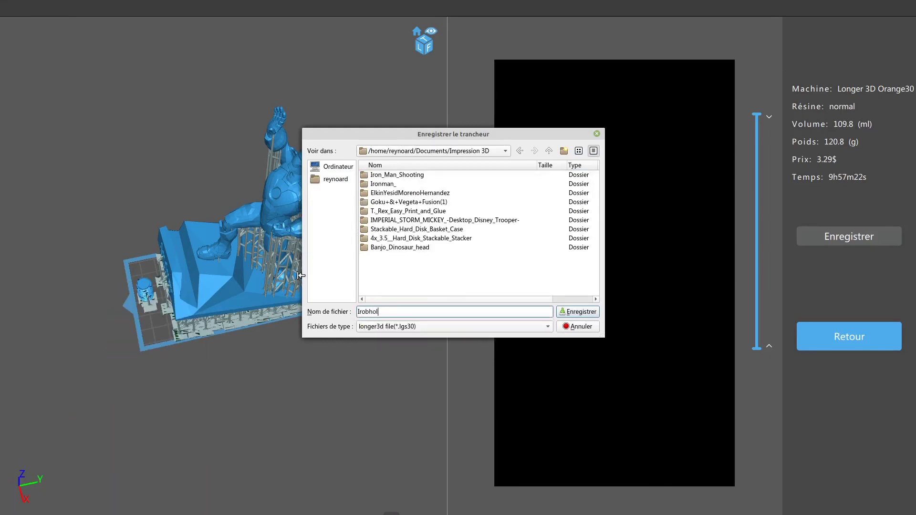
{"action": "key", "text": "Left"}
{"action": "key", "text": "Left"}
{"action": "key", "text": "Left"}
{"action": "key", "text": "BackSpace"}
{"action": "type", "text": "n"}
{"action": "key", "text": "End"}
{"action": "type", "text": "der"}
{"action": "key", "text": "Return"}
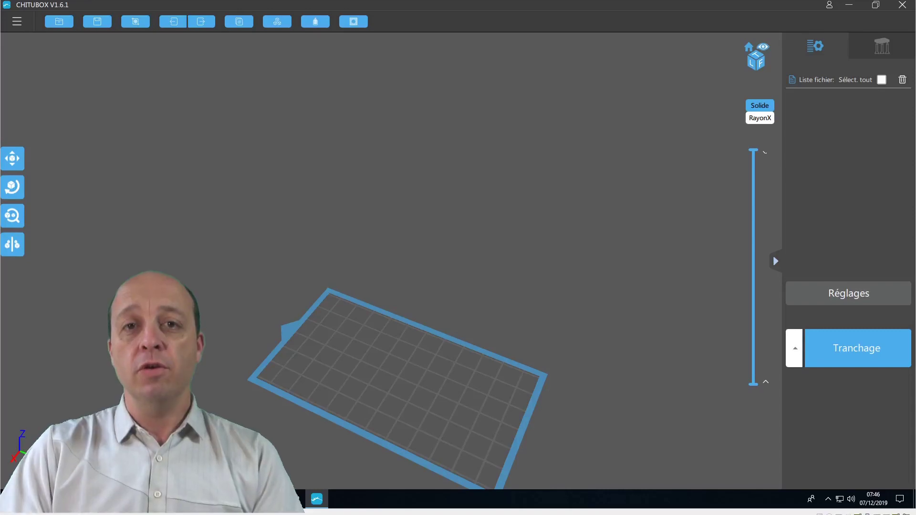
Load Ingenious Inari-Jaban(3).stl and rotate it -90° around the Z axis
{"action": "left_click", "coordinate": [59, 21]}
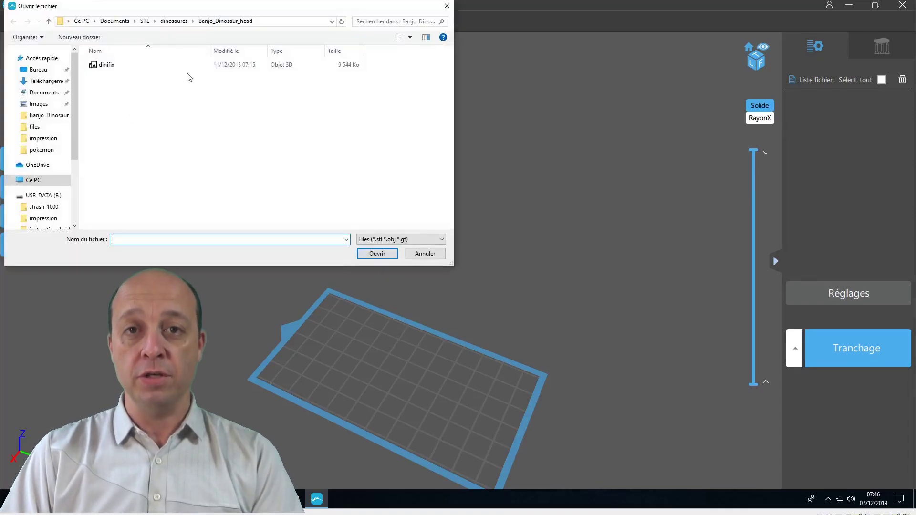
{"action": "left_click", "coordinate": [145, 21]}
{"action": "double_click", "coordinate": [141, 96]}
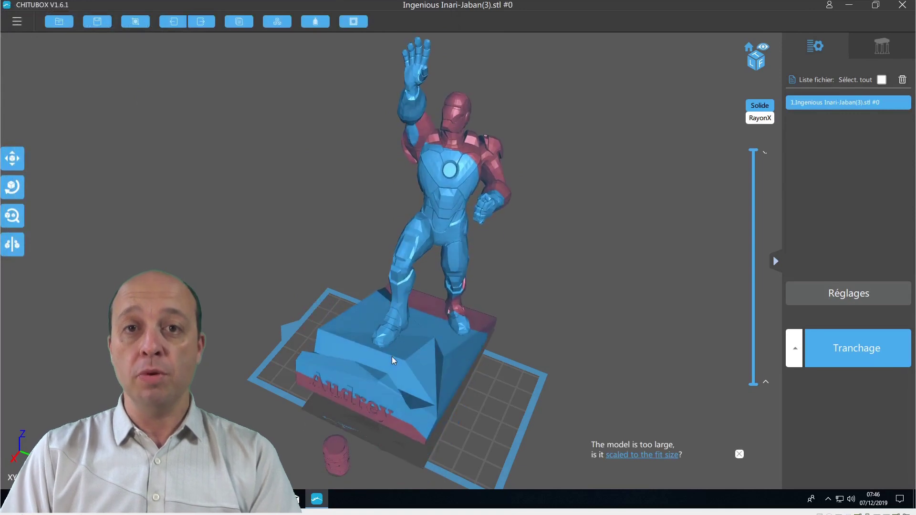
{"action": "key", "text": "r"}
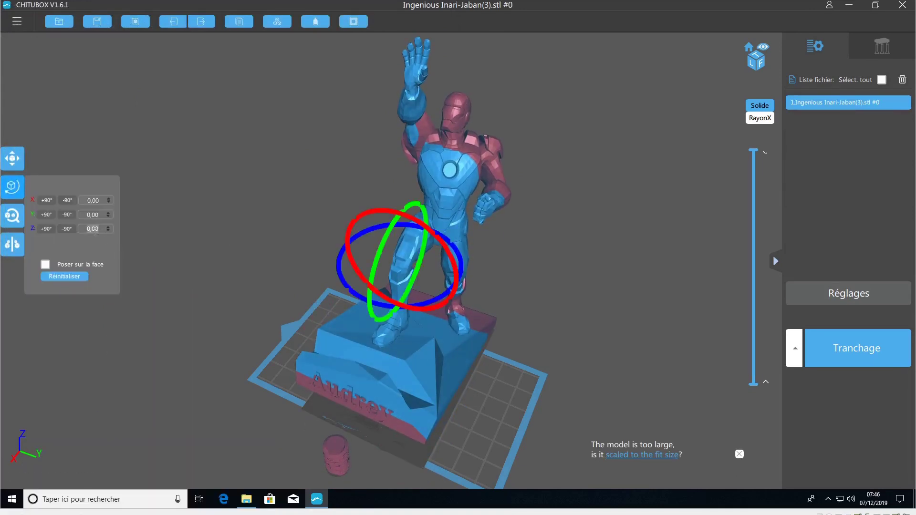
{"action": "type", "text": "-90"}
{"action": "key", "text": "Return"}
{"action": "left_click_drag", "start_coordinate": [261, 256], "coordinate": [416, 417]}
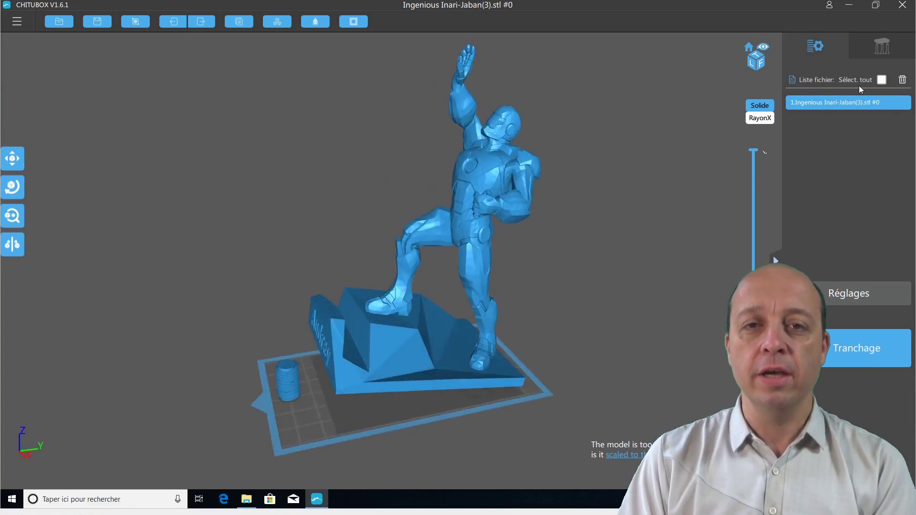
Auto-generate supports for the whole model with +Tout
{"action": "left_click", "coordinate": [881, 46]}
{"action": "left_click", "coordinate": [878, 359]}
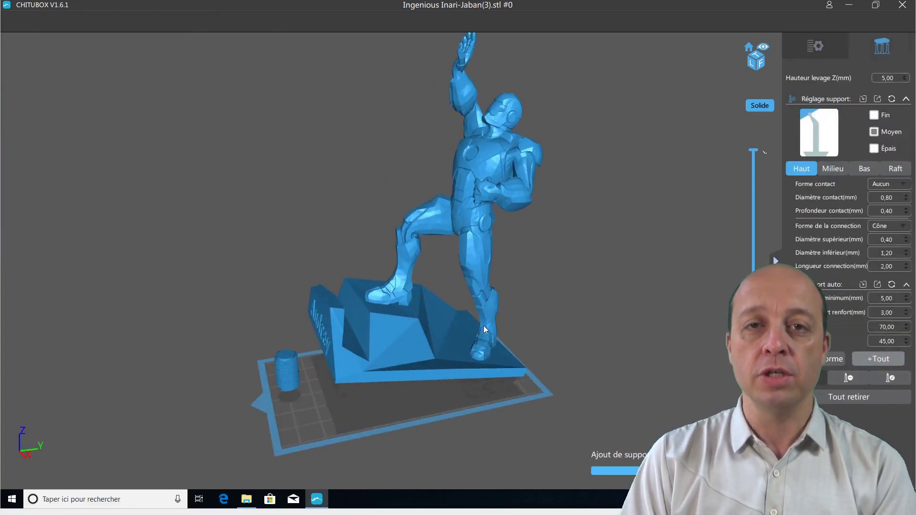
{"action": "left_click_drag", "start_coordinate": [283, 392], "coordinate": [461, 196]}
{"action": "scroll", "coordinate": [347, 413], "scroll_direction": "up", "scroll_amount": 5}
{"action": "scroll", "coordinate": [515, 186], "scroll_direction": "up", "scroll_amount": 5}
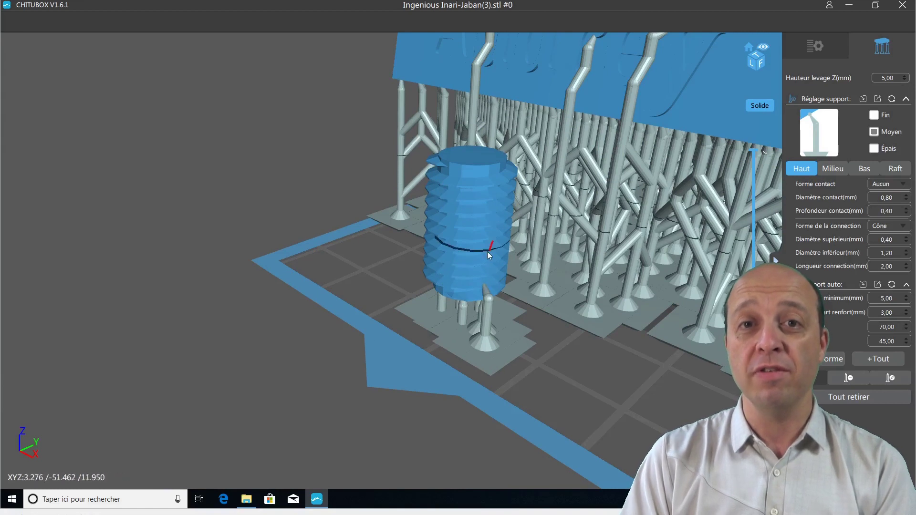
Add five manual support pillars around the small cylinder's sides
{"action": "left_click", "coordinate": [488, 210]}
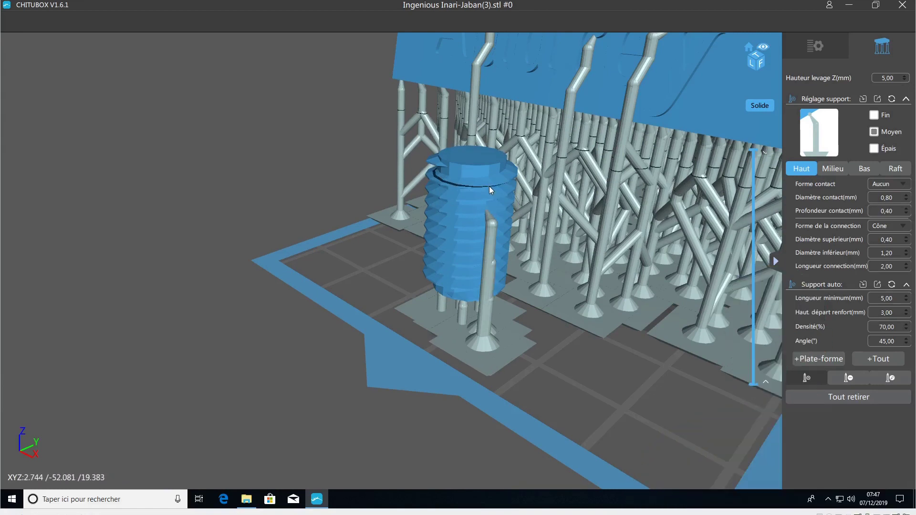
{"action": "left_click", "coordinate": [440, 213]}
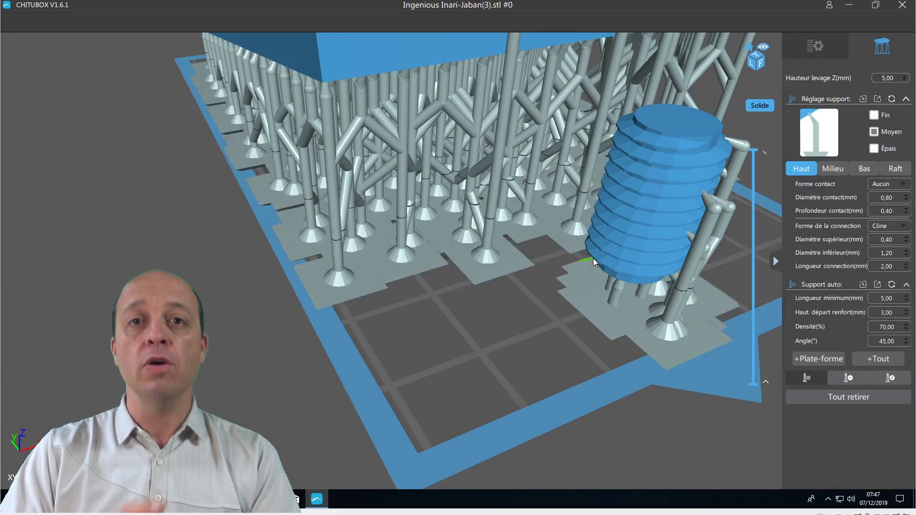
{"action": "left_click", "coordinate": [593, 259]}
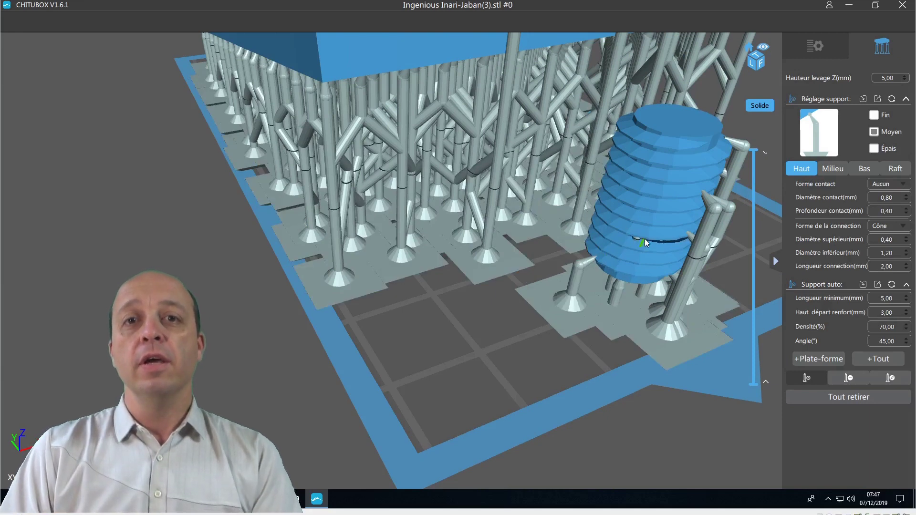
{"action": "left_click", "coordinate": [644, 239]}
{"action": "left_click", "coordinate": [606, 206]}
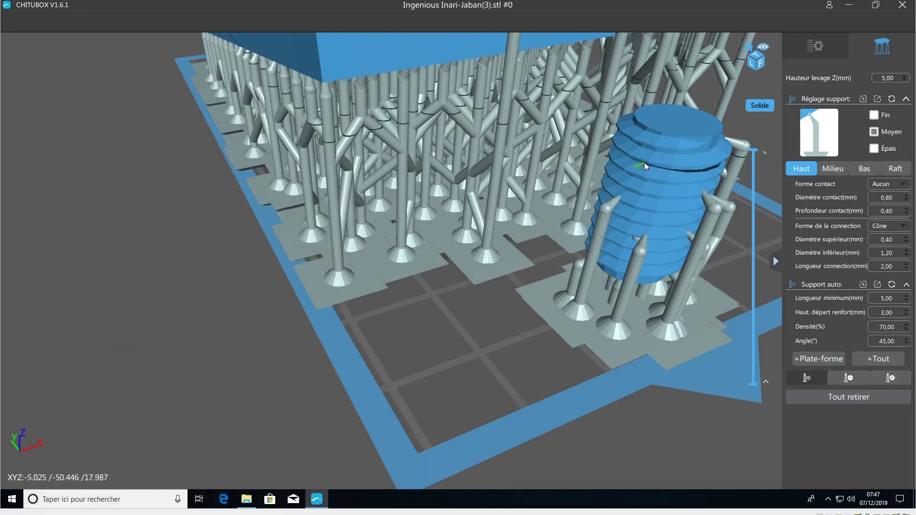
Add one more cylinder support, then inspect slice layer 347 and the top layer
{"action": "left_click", "coordinate": [644, 163]}
{"action": "right_click_drag", "start_coordinate": [608, 147], "coordinate": [621, 189]}
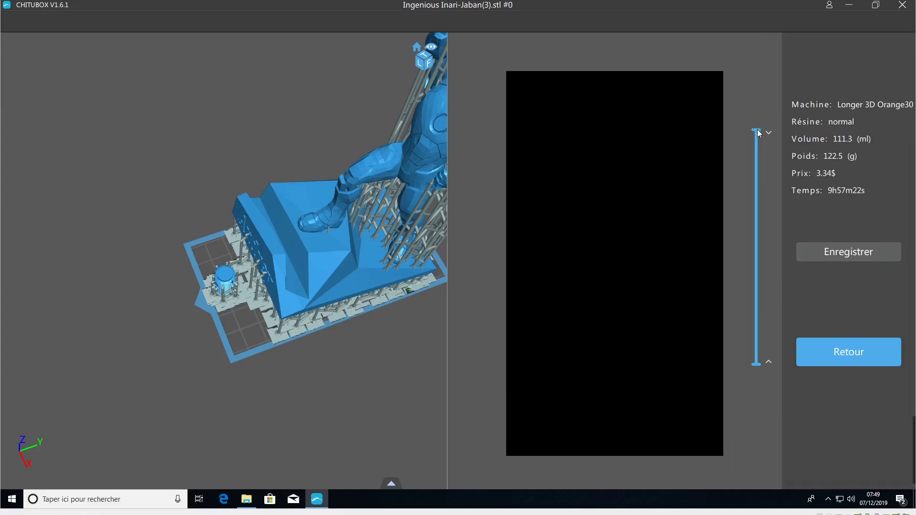
{"action": "mouse_move", "coordinate": [759, 146]}
{"action": "left_mouse_down"}
{"action": "mouse_move", "coordinate": [759, 376]}
{"action": "mouse_move", "coordinate": [756, 155]}
{"action": "left_mouse_up"}
{"action": "left_click_drag", "start_coordinate": [740, 111], "coordinate": [737, 85]}
Save the sliced file as IronHolder.lgs30 in USB-DATA (E:)\longer3d
{"action": "left_click", "coordinate": [582, 190]}
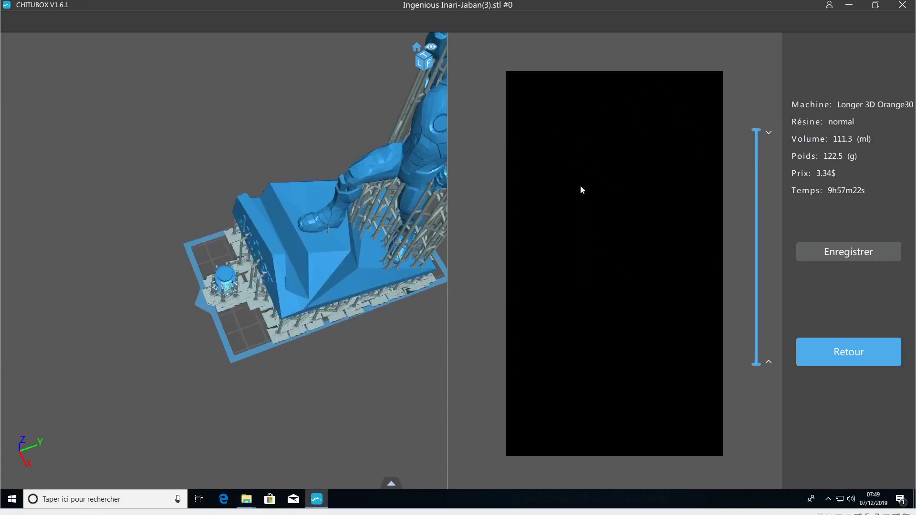
{"action": "left_click", "coordinate": [822, 258]}
{"action": "left_click", "coordinate": [43, 195]}
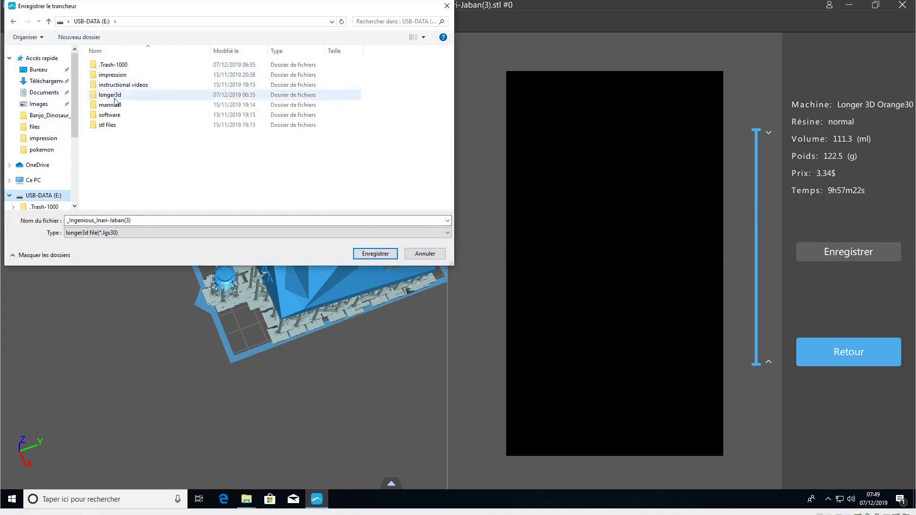
{"action": "double_click", "coordinate": [108, 96]}
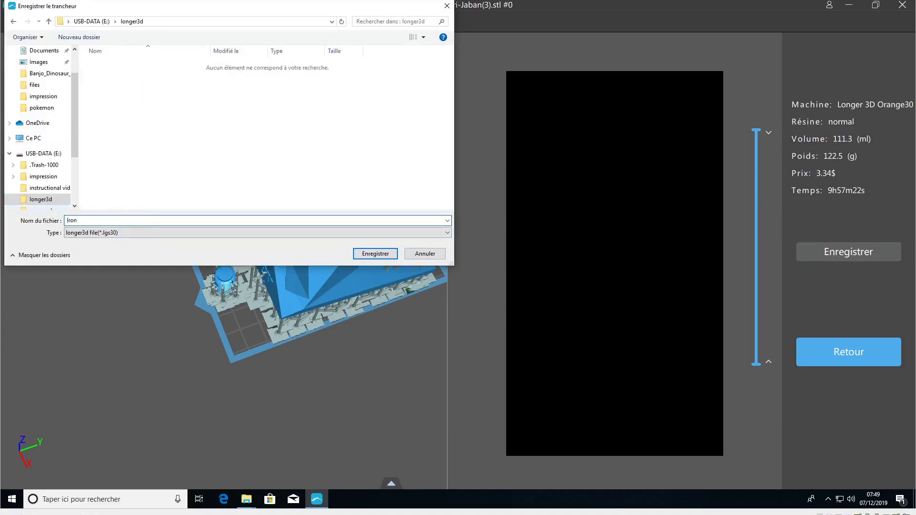
{"action": "left_click", "coordinate": [375, 254]}
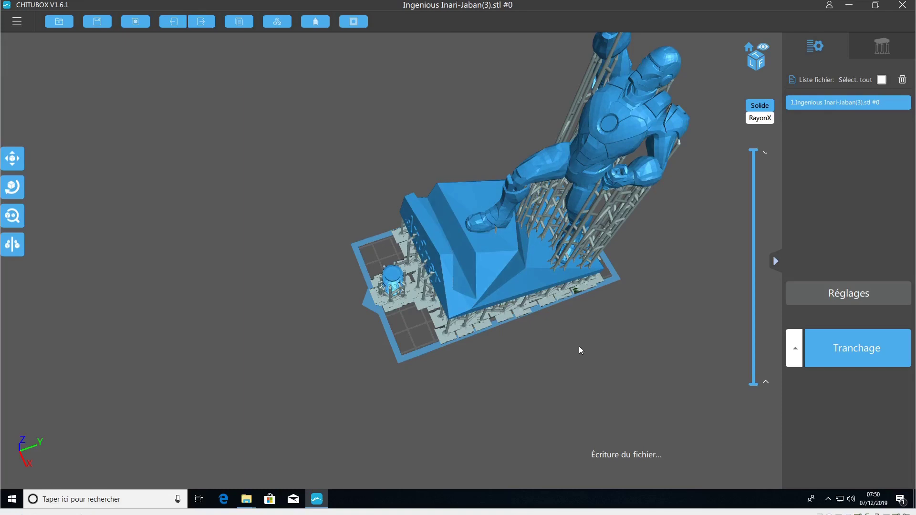
Confirm IronHolder.lgs30 is in the USB drive's longer3d folder
{"action": "left_click_drag", "start_coordinate": [579, 346], "coordinate": [654, 253]}
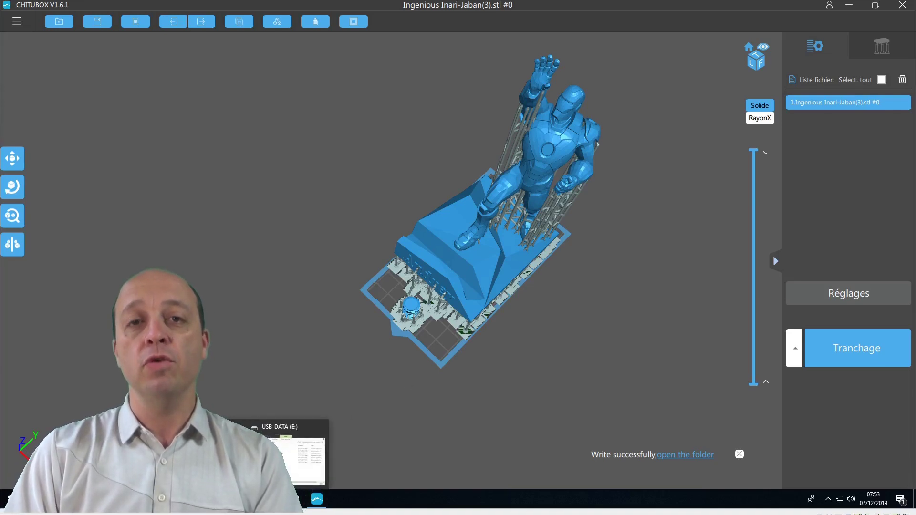
{"action": "left_click", "coordinate": [283, 458]}
{"action": "double_click", "coordinate": [205, 200]}
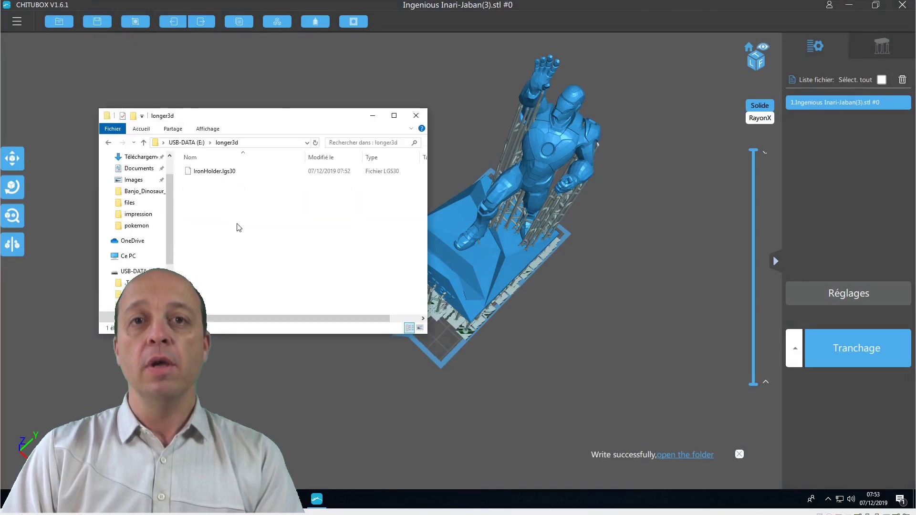
Safely eject the USB drive from the system tray
{"action": "left_click", "coordinate": [828, 499]}
{"action": "left_click", "coordinate": [820, 461]}
{"action": "left_click", "coordinate": [778, 443]}
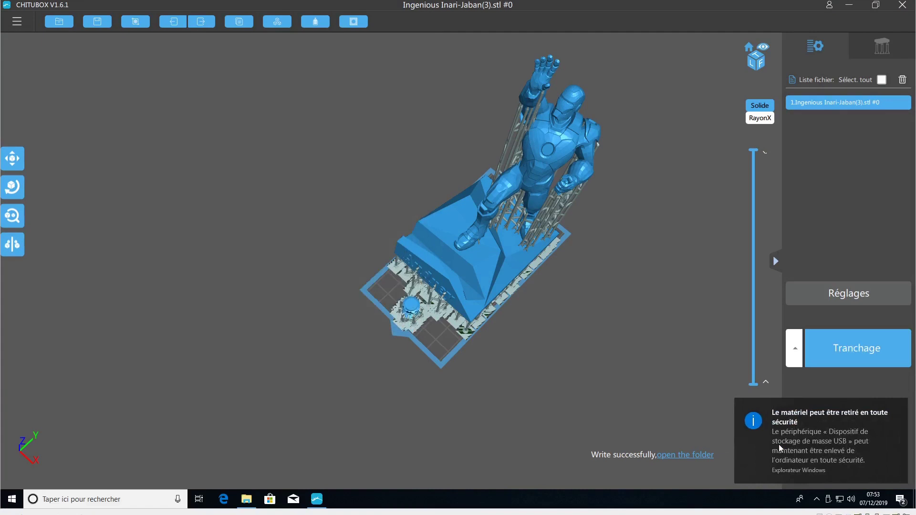
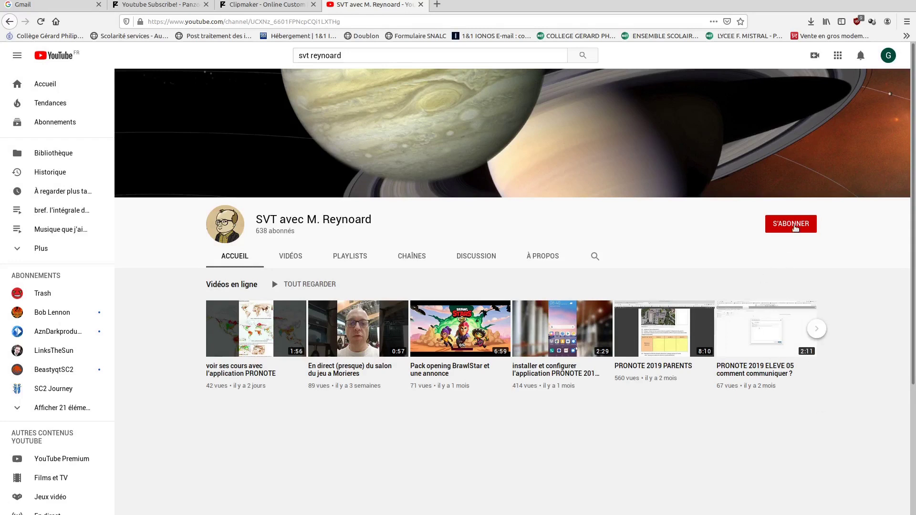
Subscribe to 'SVT avec M. Reynoard' and set its notification bell to 'Toutes'
{"action": "left_click", "coordinate": [794, 224]}
{"action": "left_click", "coordinate": [811, 226]}
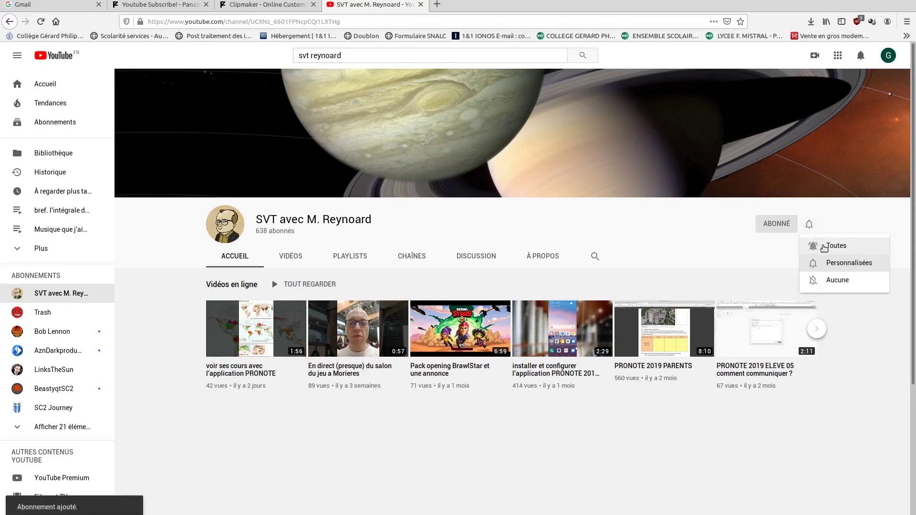
{"action": "left_click", "coordinate": [824, 246]}
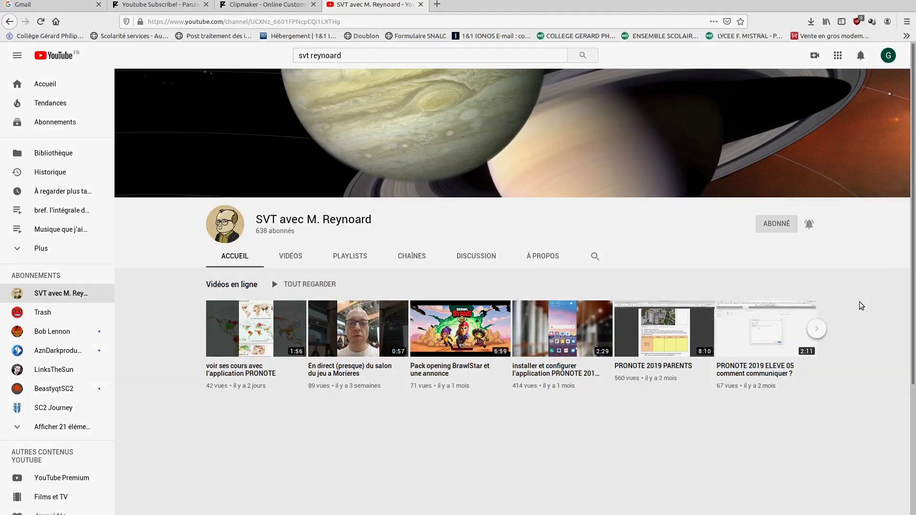